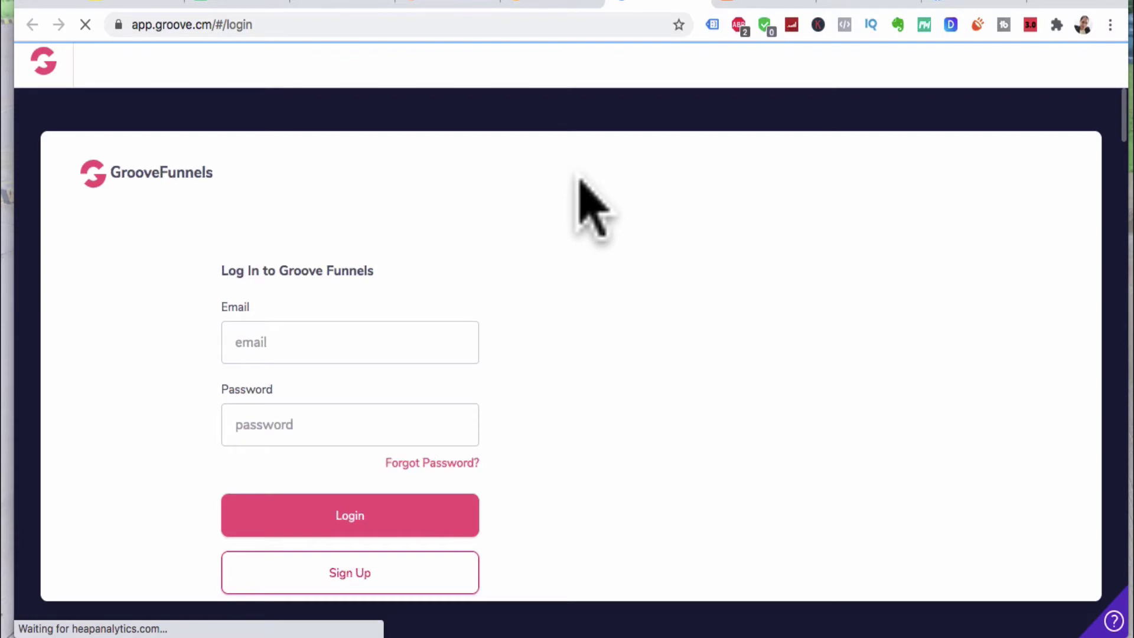
Open the management of custom domains in the account's domain settings
scroll(324, 520, "down", 3)
scroll(328, 534, "up", 3)
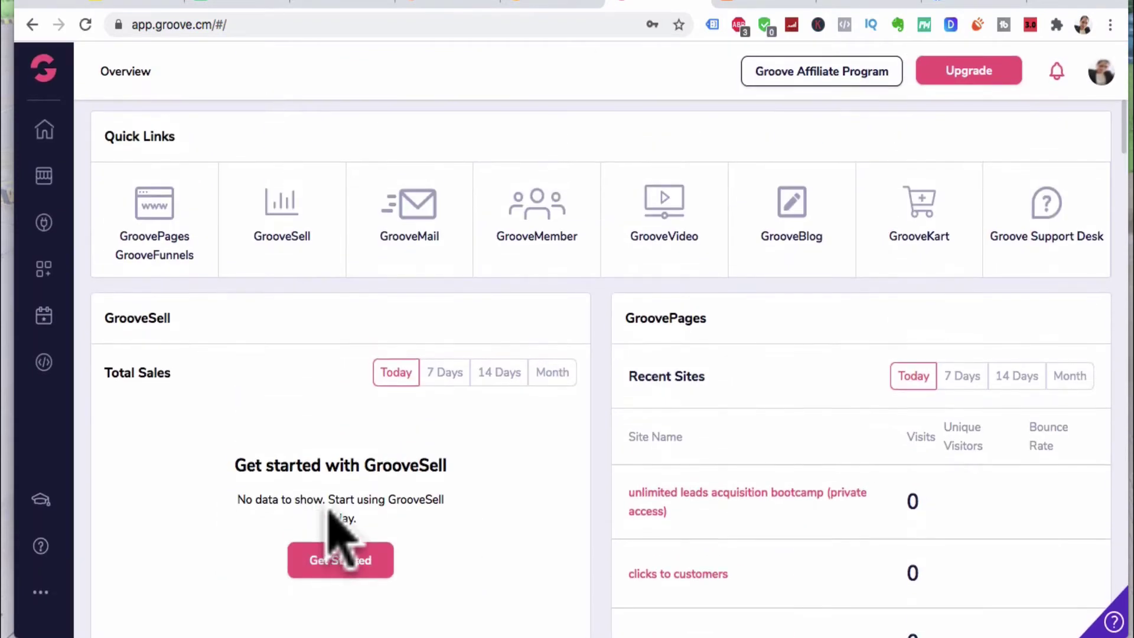
left_click(1100, 71)
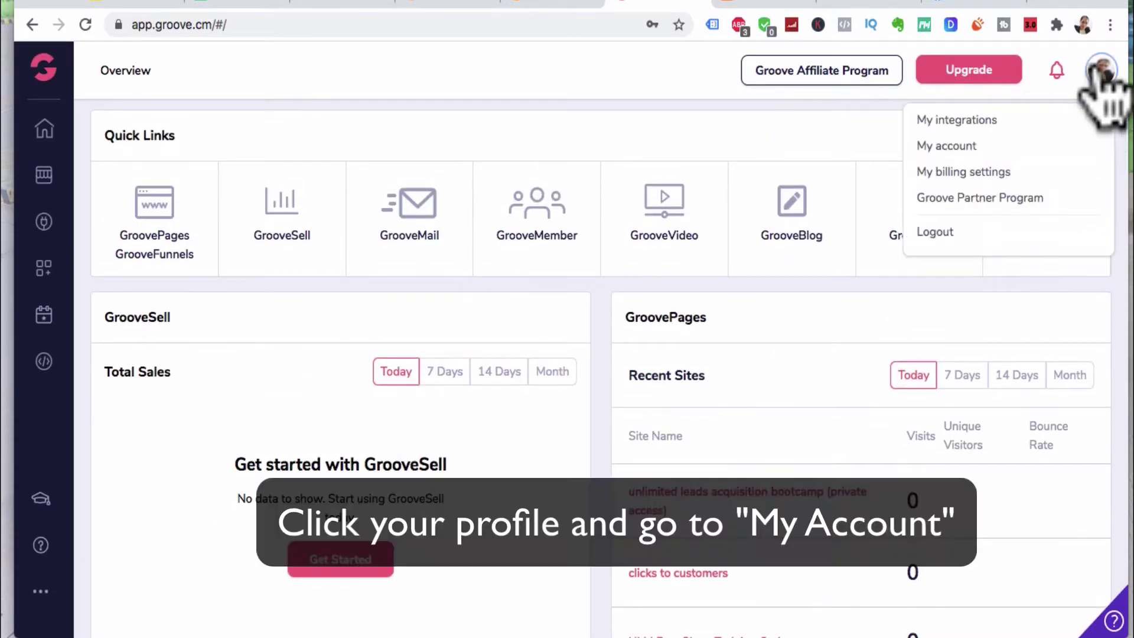
left_click(964, 149)
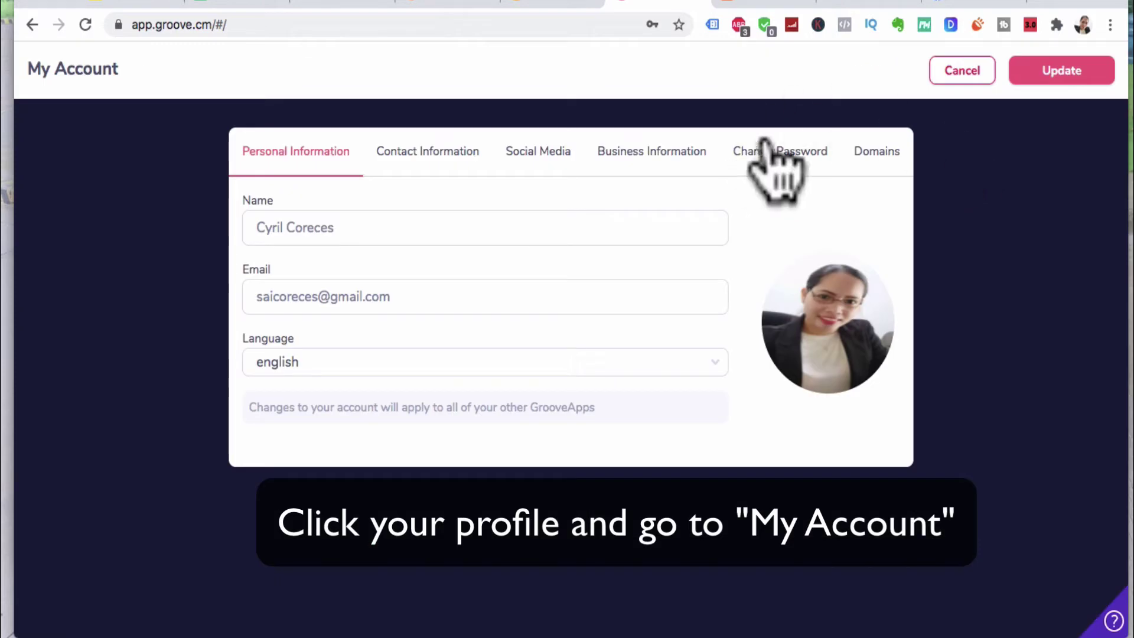
left_click(862, 152)
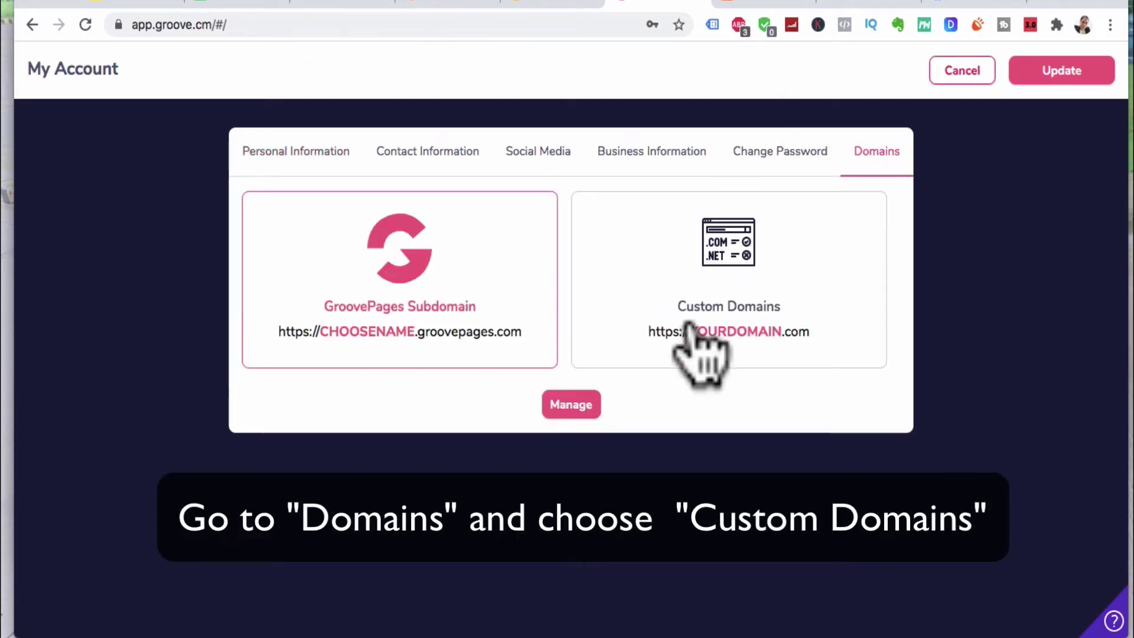
left_click(626, 319)
left_click(571, 407)
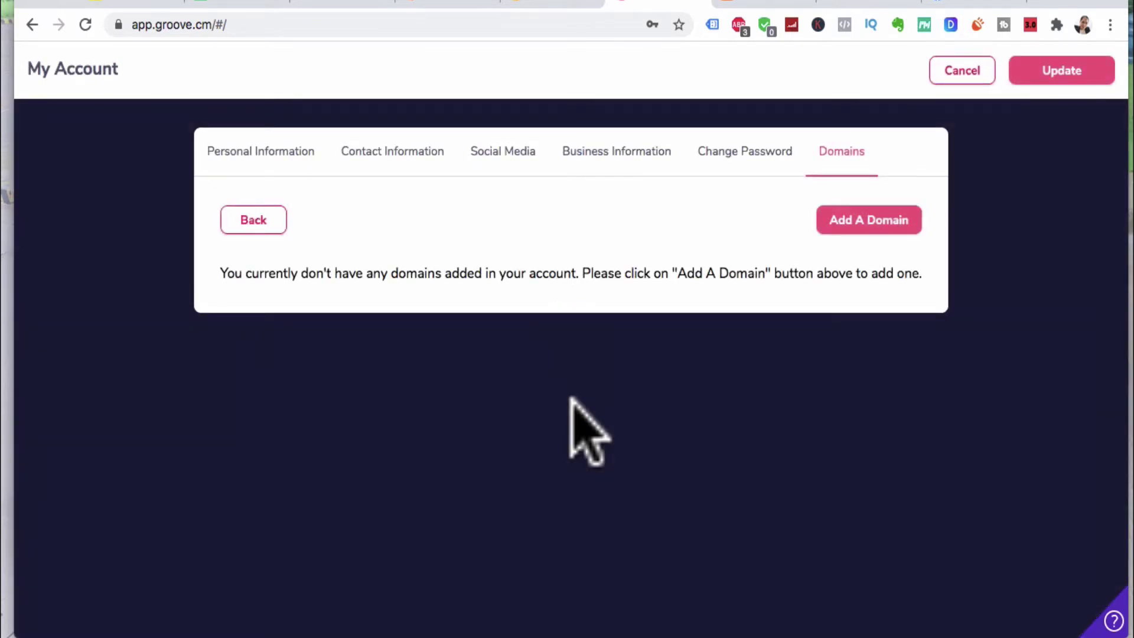
Start adding a domain and choose Full Domain/Subdomain Setup as its type
left_click(848, 219)
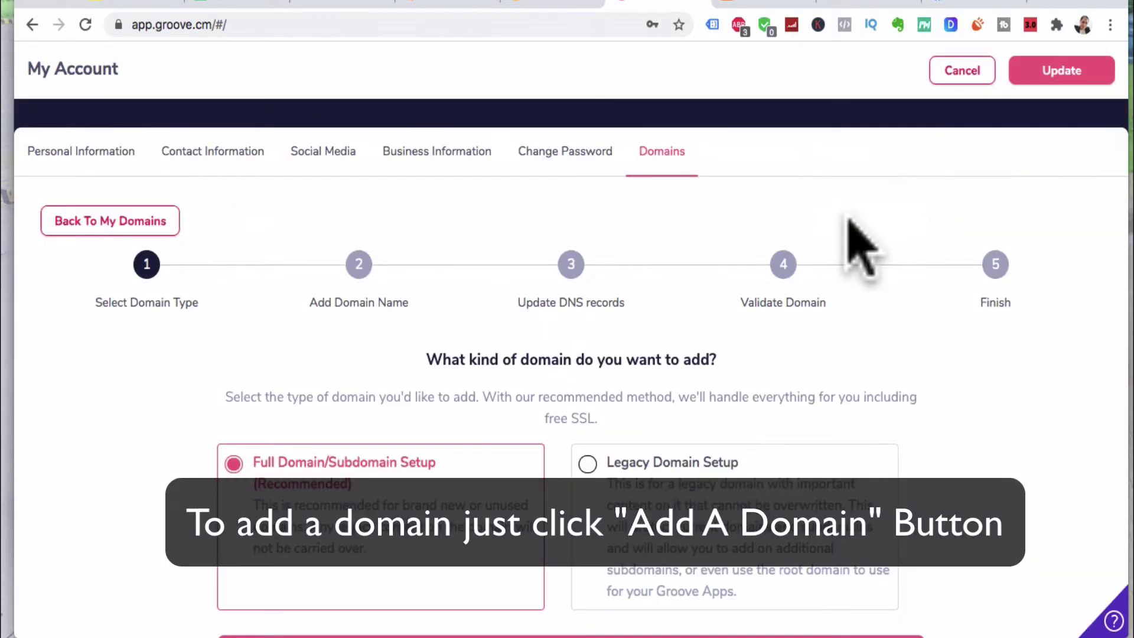
scroll(437, 484, "down", 2)
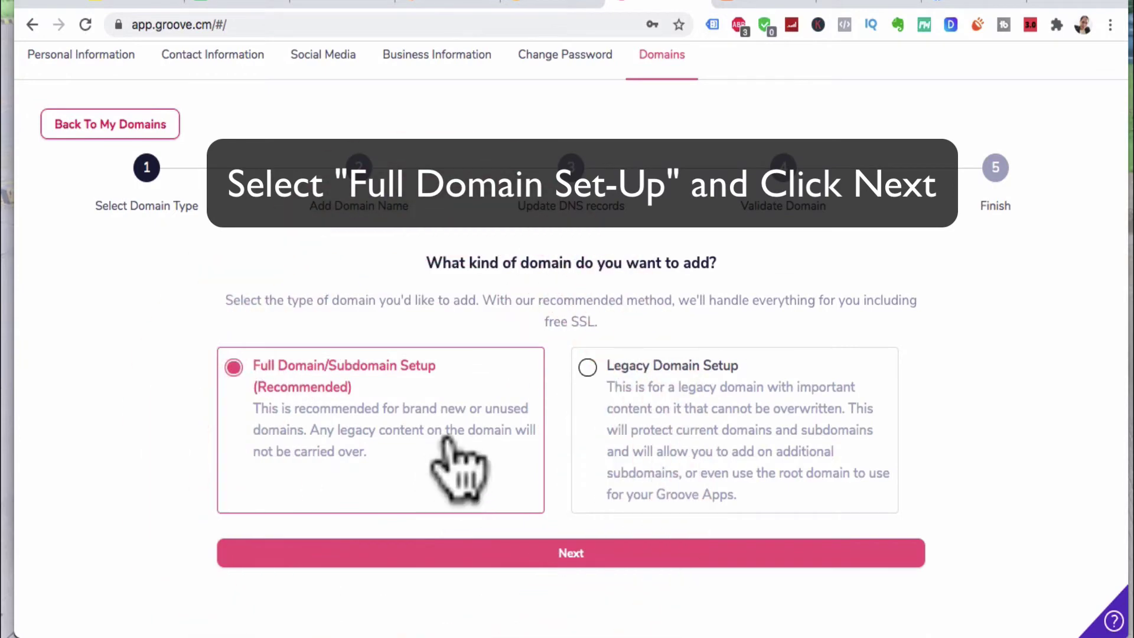
left_click(623, 421)
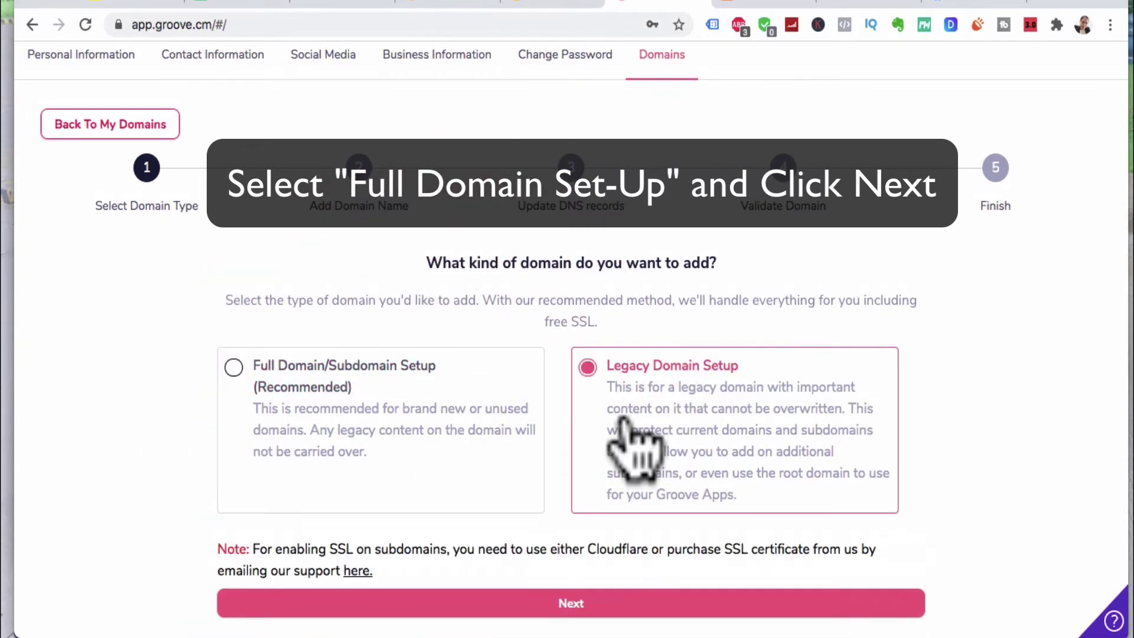
left_click(437, 417)
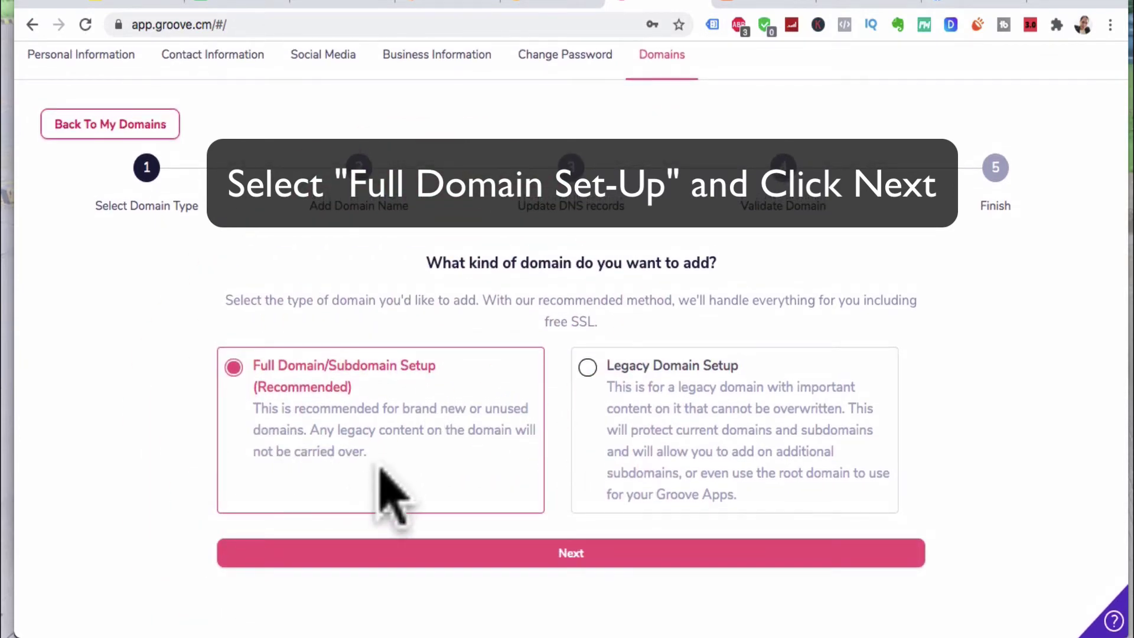
left_click_drag(355, 475, 248, 407)
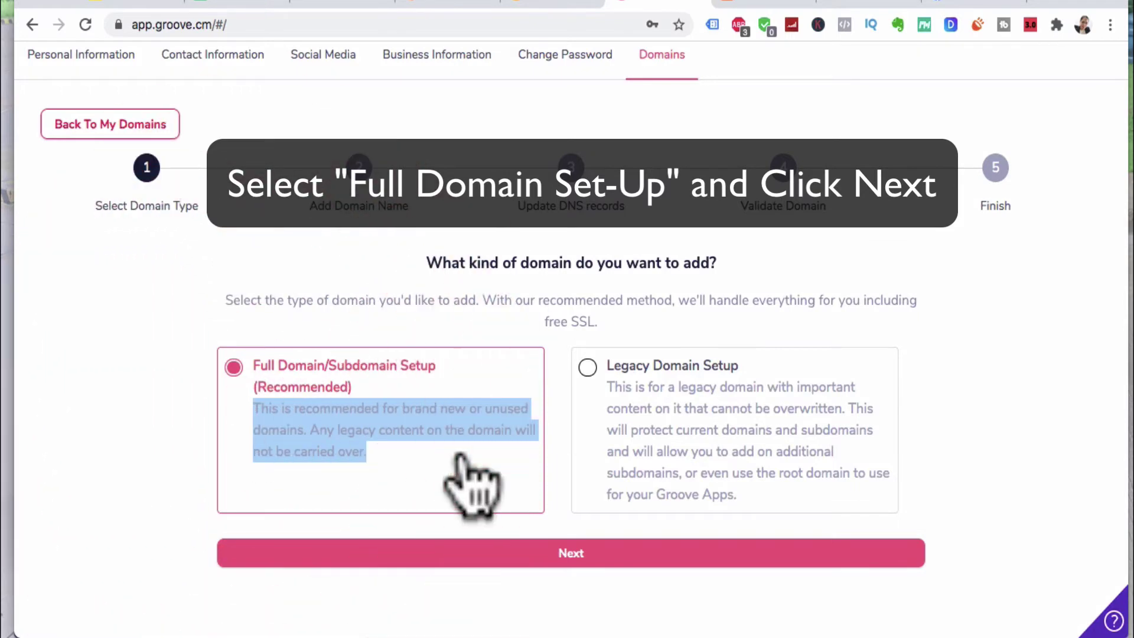
left_click(512, 558)
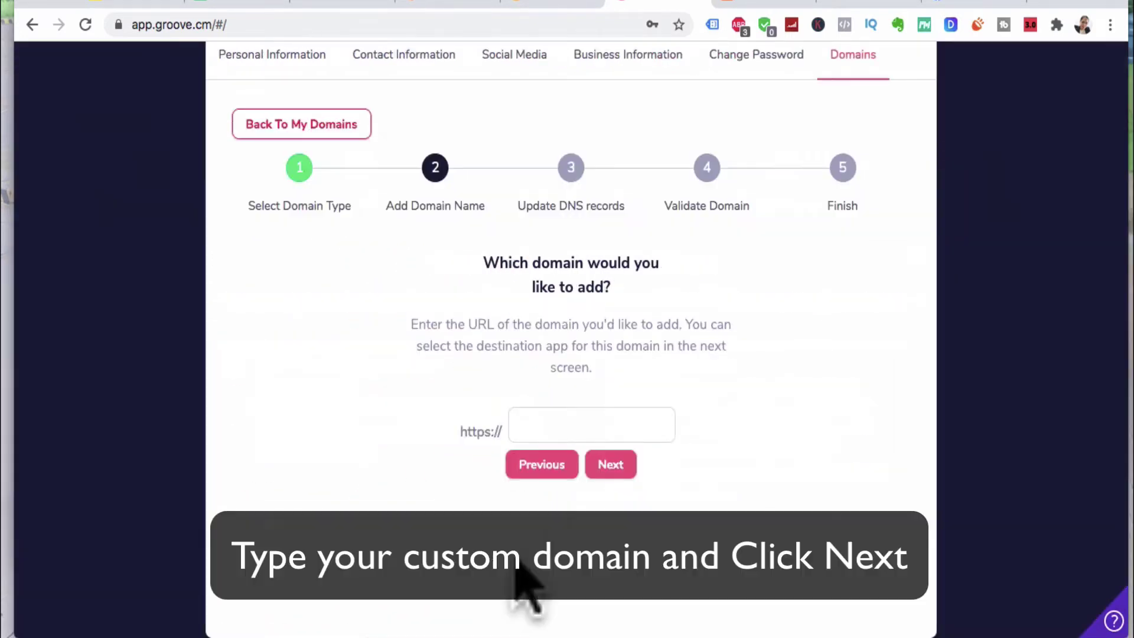
Enter theunlimitedleads.com as the domain to add and read the instructions for updating its nameservers
left_click(548, 424)
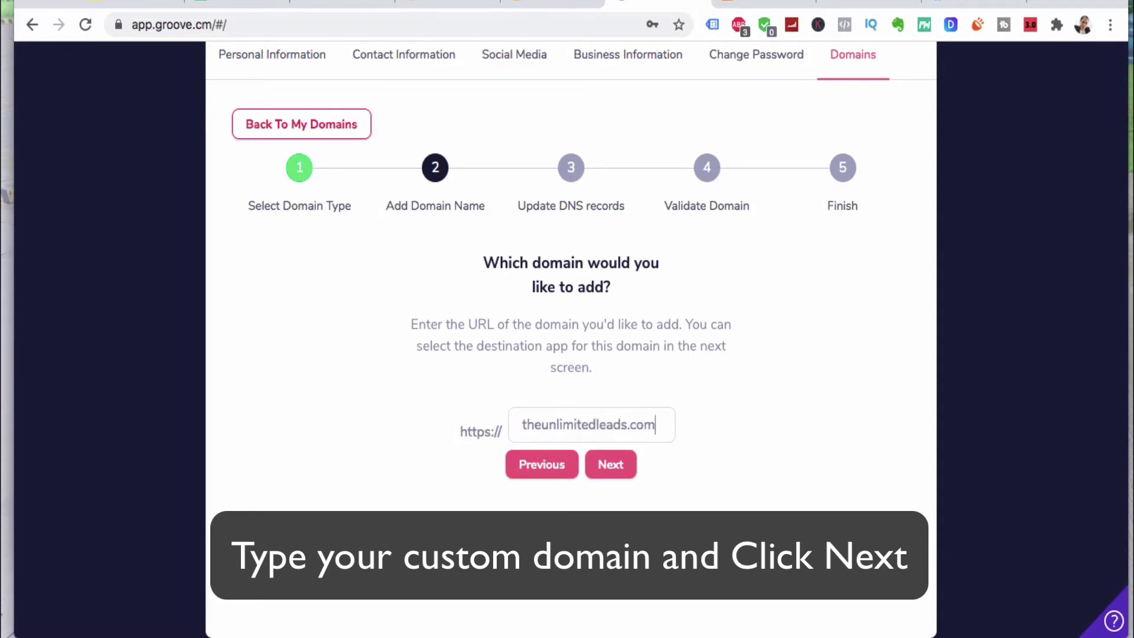
left_click(612, 467)
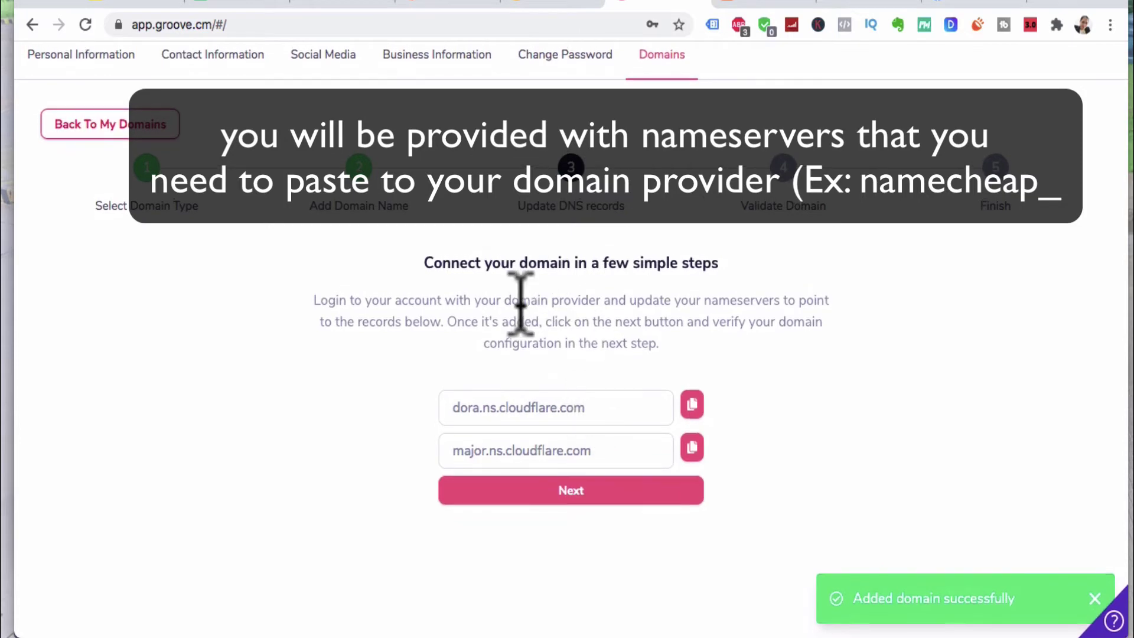
triple_click(447, 313)
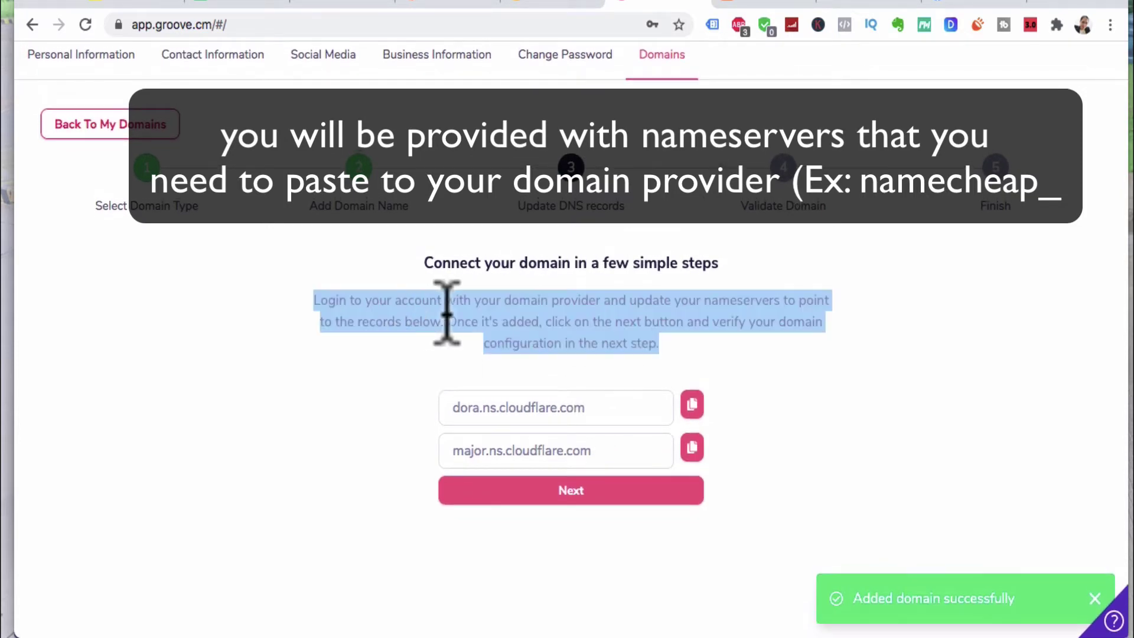
left_click(607, 316)
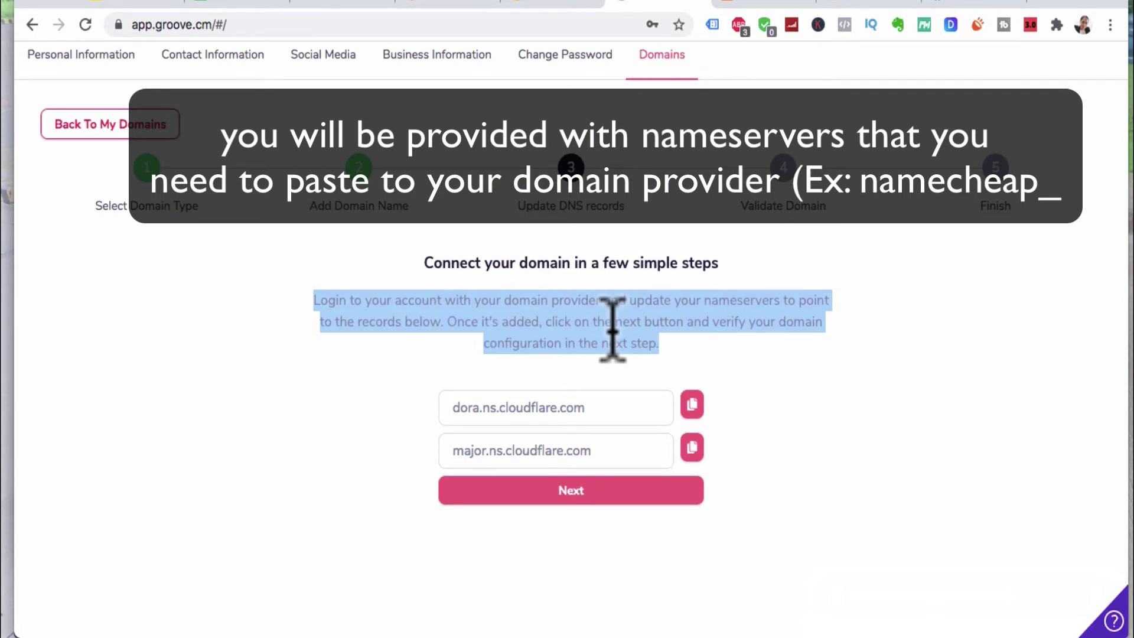
left_click(884, 387)
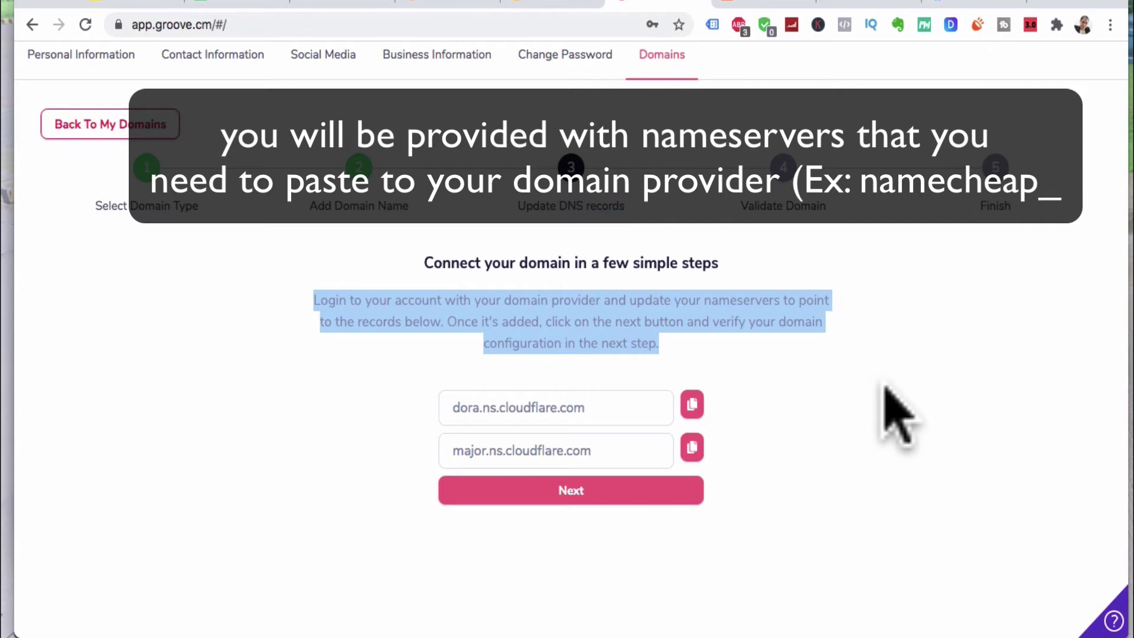
Switch to Namecheap and view the nameserver settings of theunlimitedleads.com, comparing them with the nameservers listed in GrooveFunnels
left_click(530, 271)
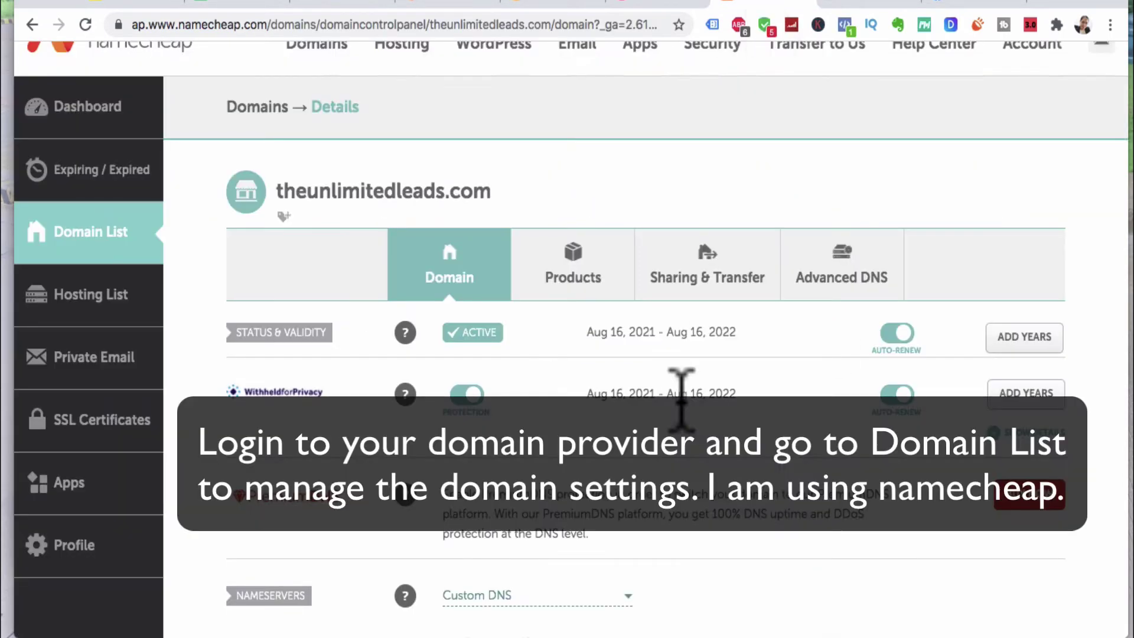
scroll(677, 385, "down", 5)
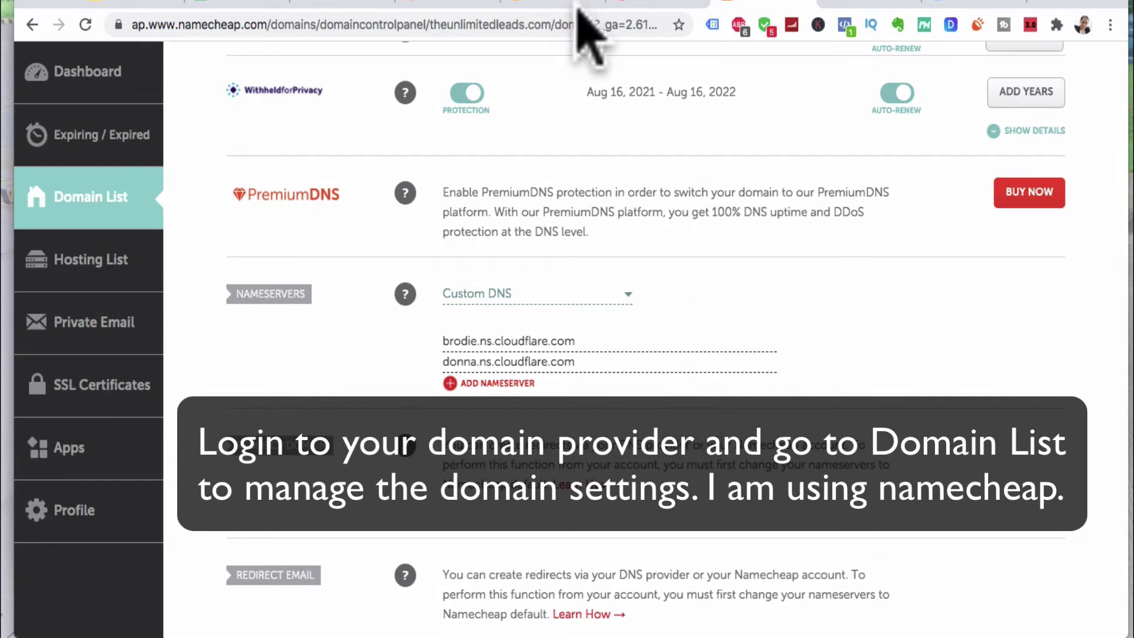
left_click(653, 5)
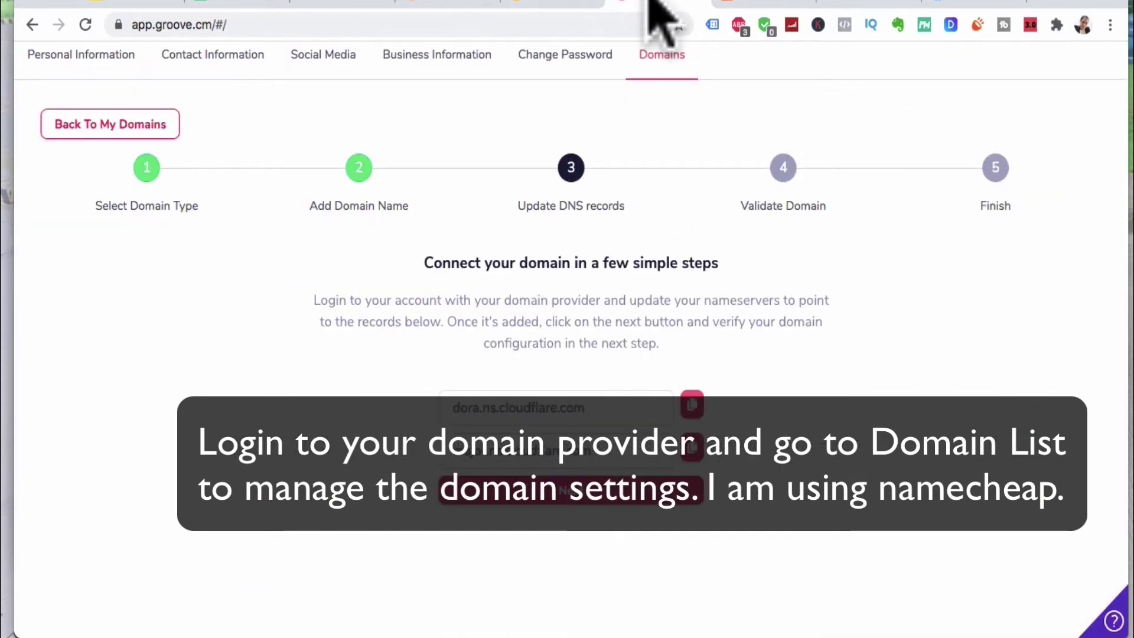
left_click(742, 5)
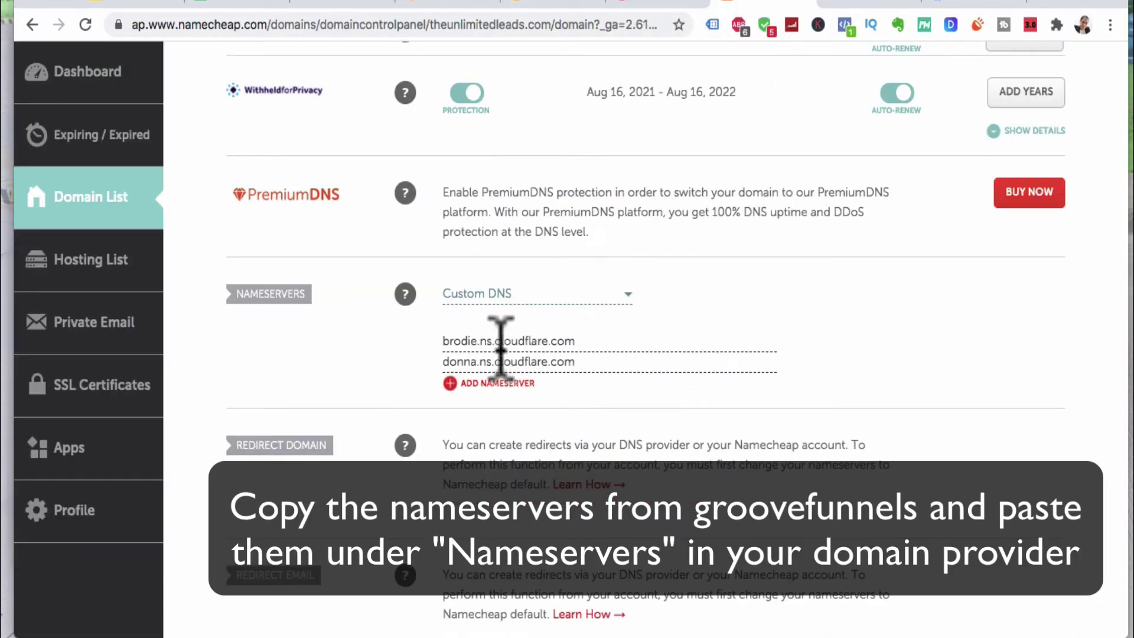
Copy the first nameserver from GrooveFunnels and set Namecheap's second nameserver to dora.ns.cloudflare.com
left_click(637, 6)
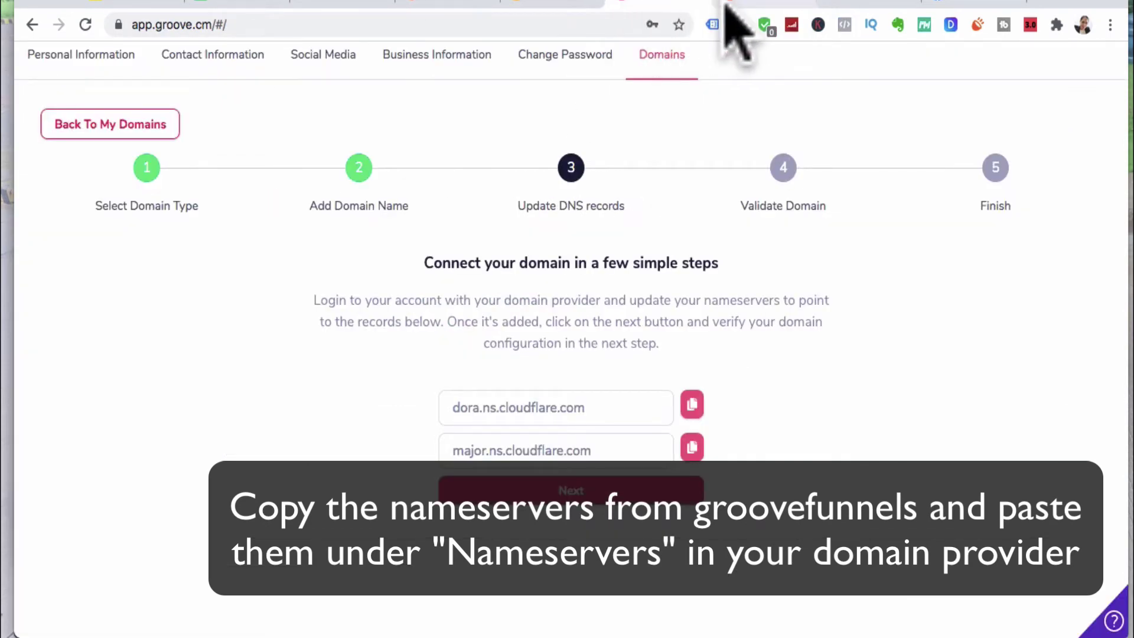
left_click(745, 4)
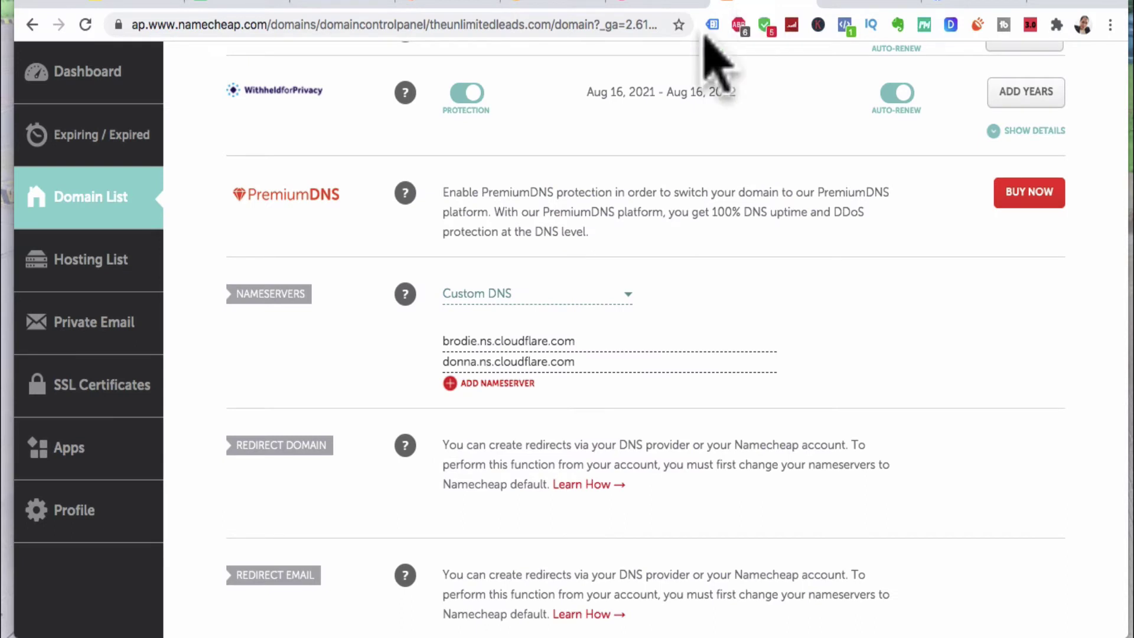
triple_click(490, 361)
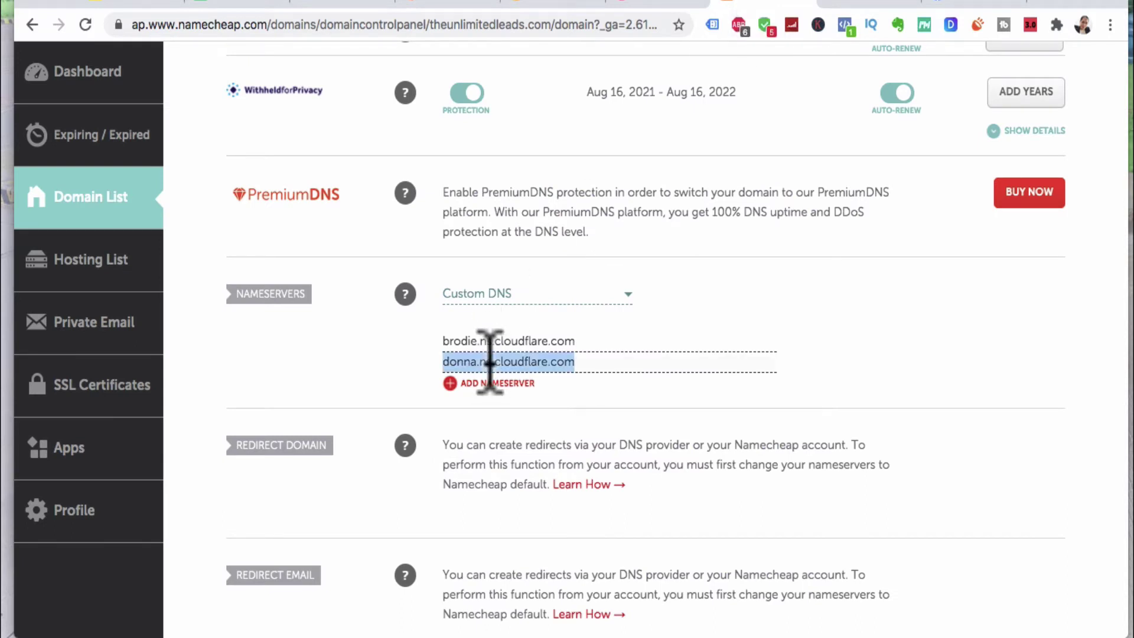
type("dora.ns.cloudflare.com")
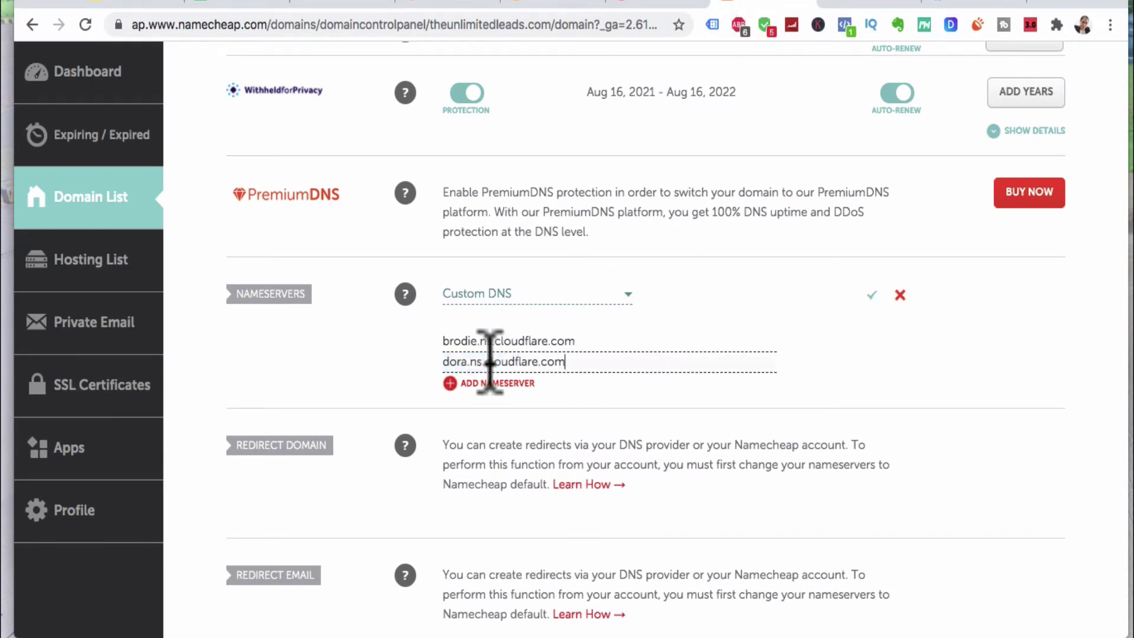
Copy the second nameserver from GrooveFunnels and set Namecheap's first nameserver to major.ns.cloudflare.com
left_click(652, 5)
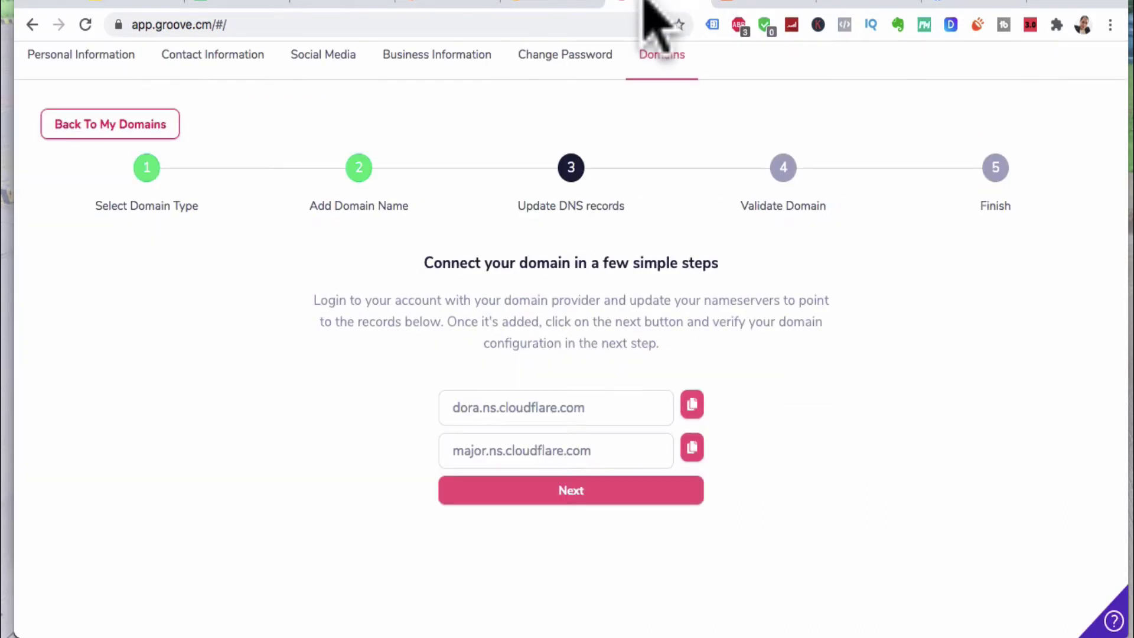
left_click(689, 448)
left_click(749, 6)
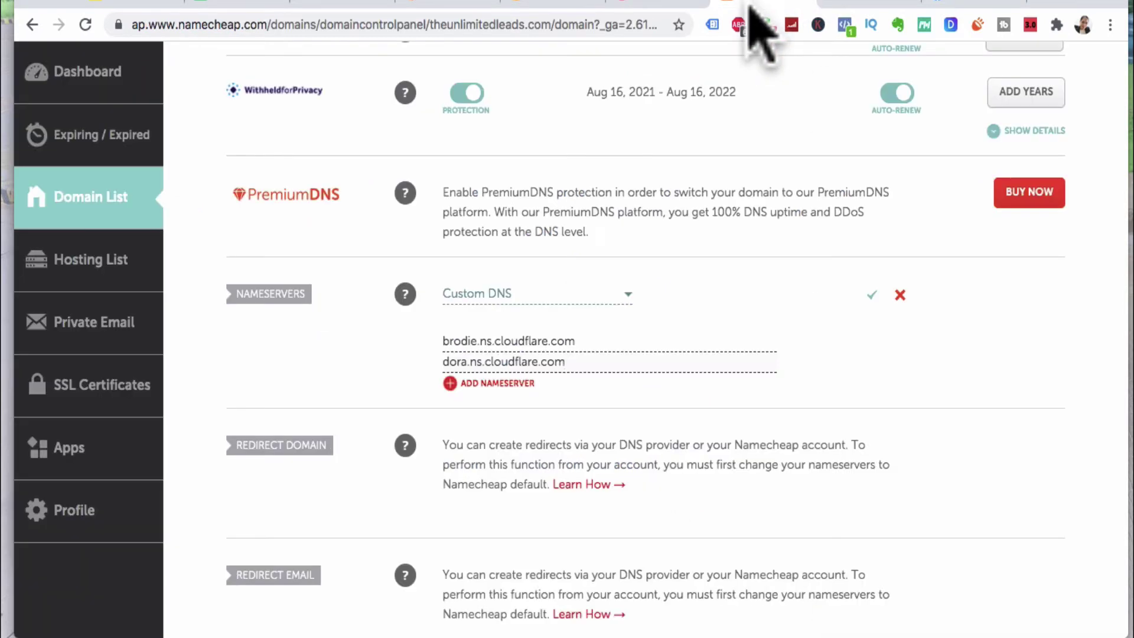
triple_click(517, 342)
key("ctrl+v")
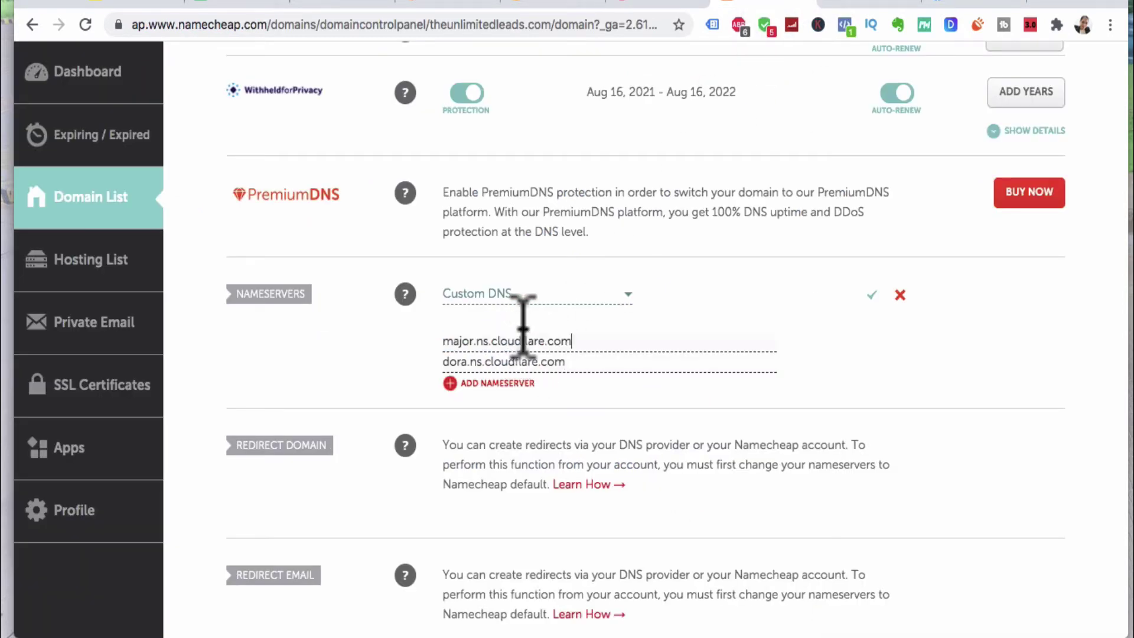
Copy dora.ns.cloudflare.com from GrooveFunnels and enter it as the first nameserver at Namecheap
left_click(552, 5)
left_click(649, 5)
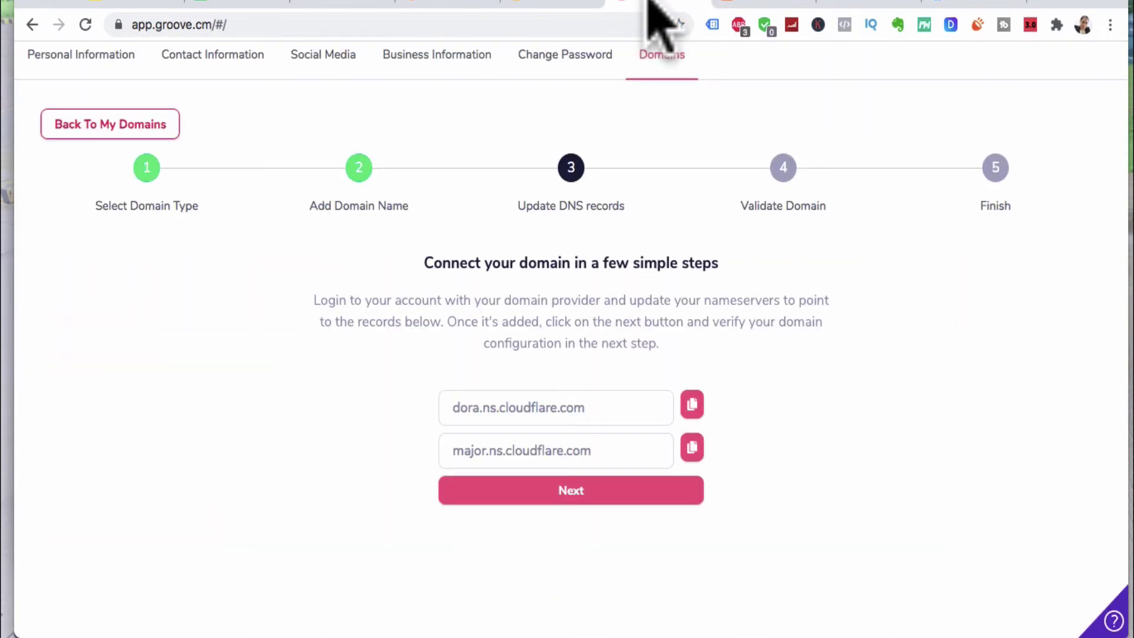
left_click(692, 407)
left_click(764, 4)
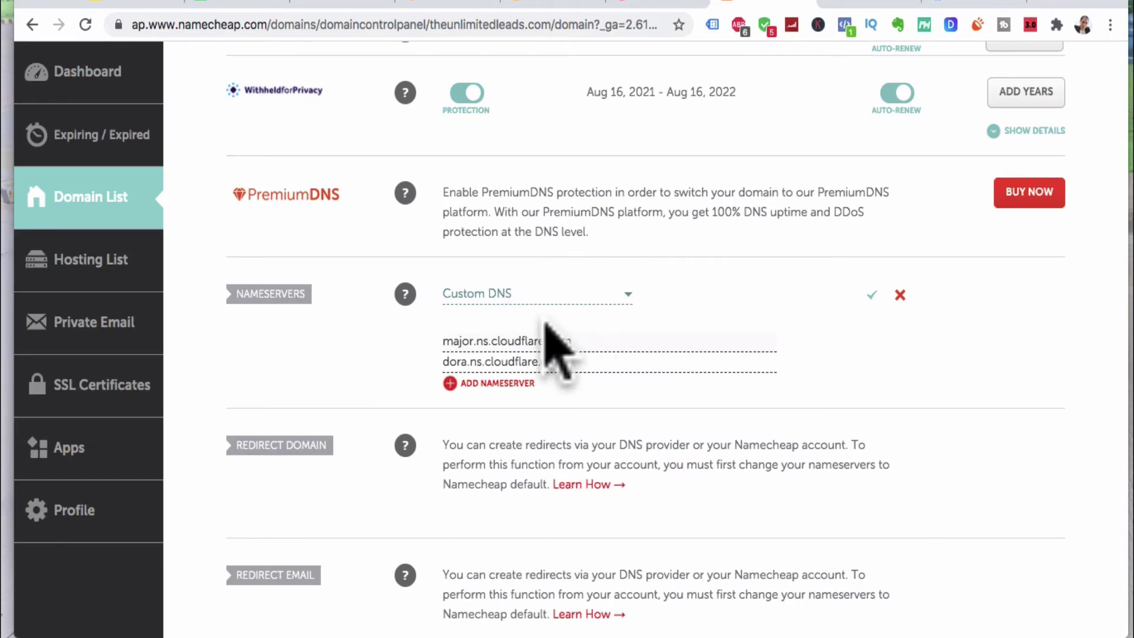
Copy major.ns.cloudflare.com from GrooveFunnels, enter it as Namecheap's second nameserver, and save the nameserver changes
left_click(659, 6)
left_click(692, 448)
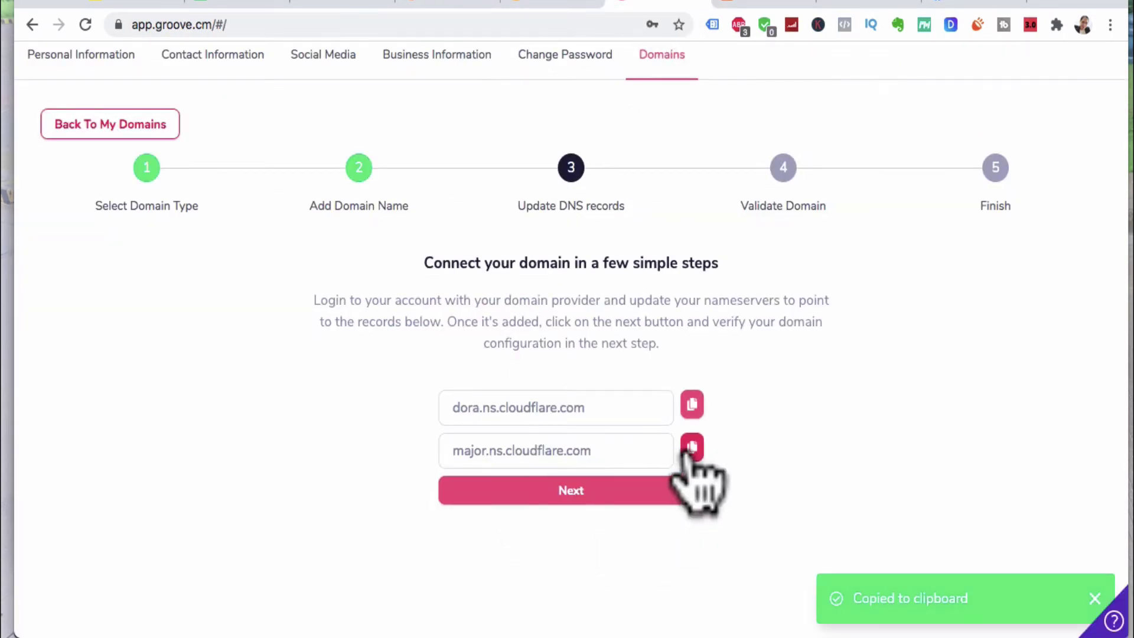
left_click(762, 6)
left_click_drag(547, 361, 443, 362)
key("ctrl+v")
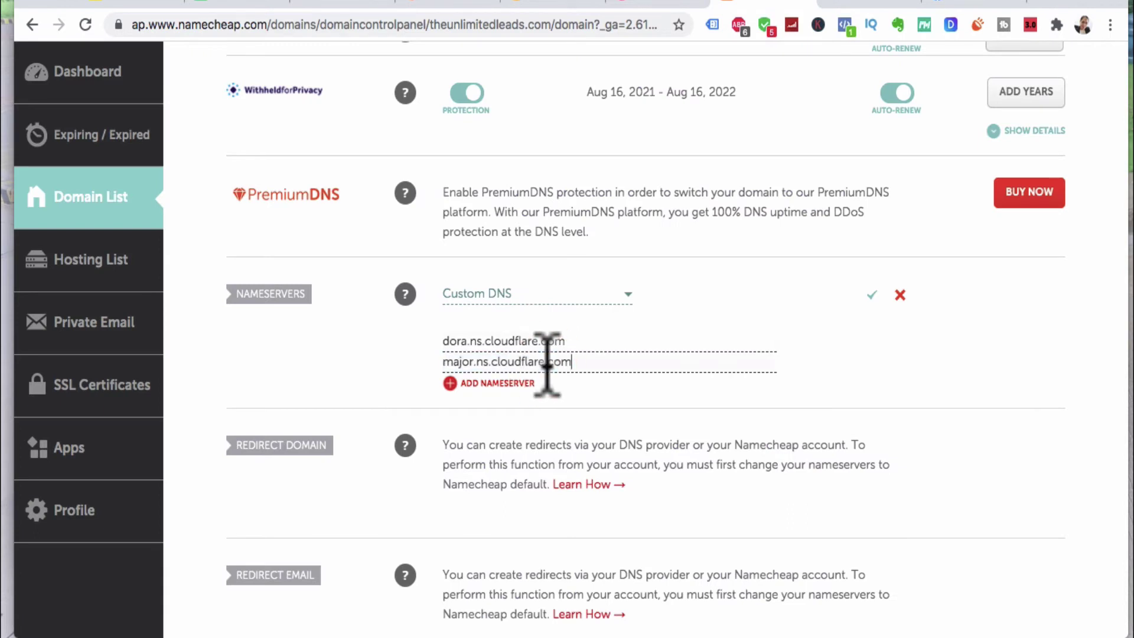
left_click(870, 294)
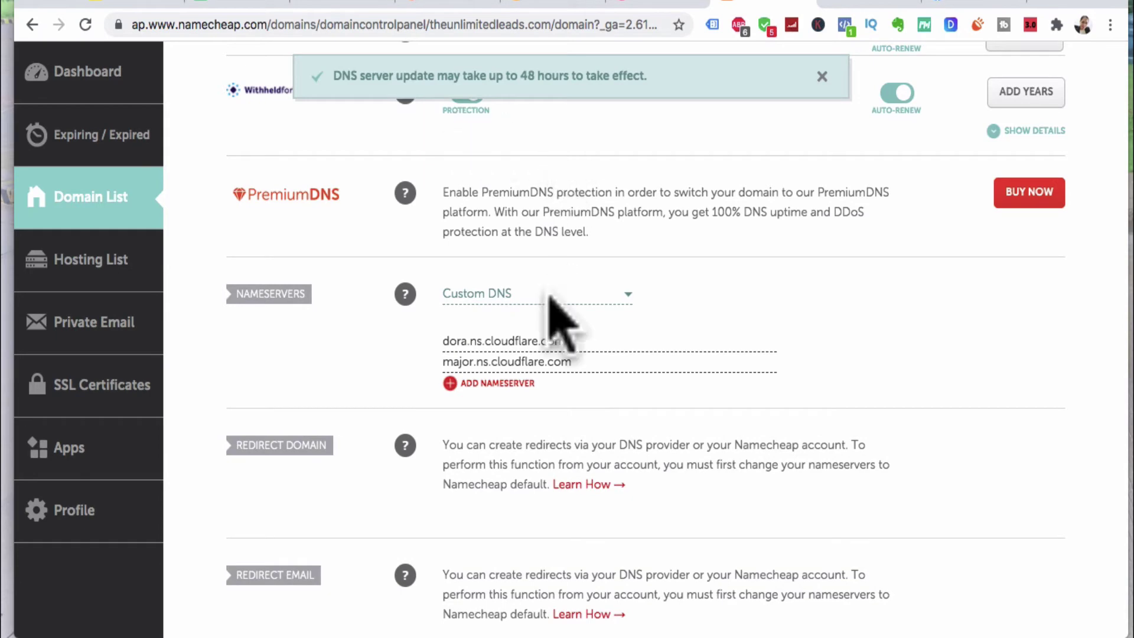
Return to the GrooveFunnels domain setup, continue past the DNS records, and validate the domain's DNS records
left_click(626, 5)
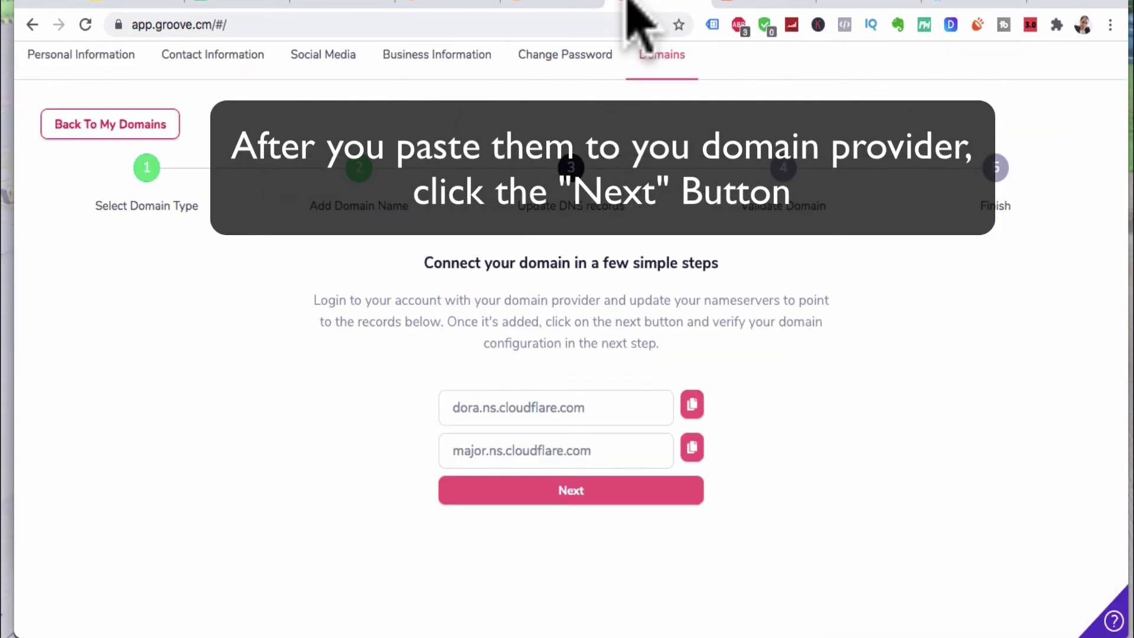
left_click(592, 499)
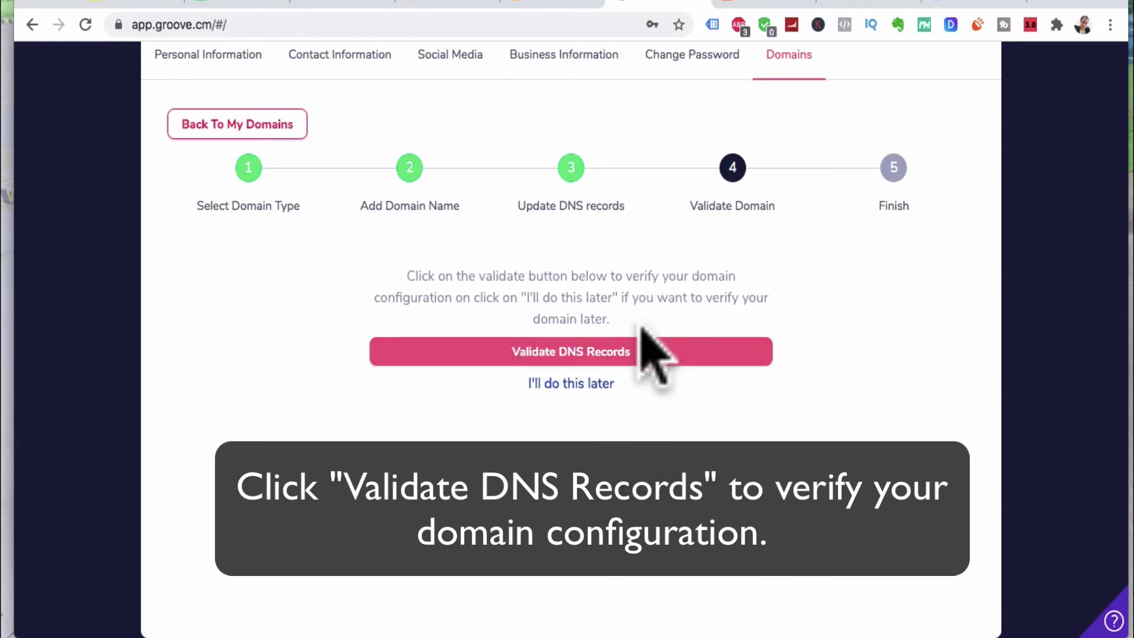
left_click(511, 353)
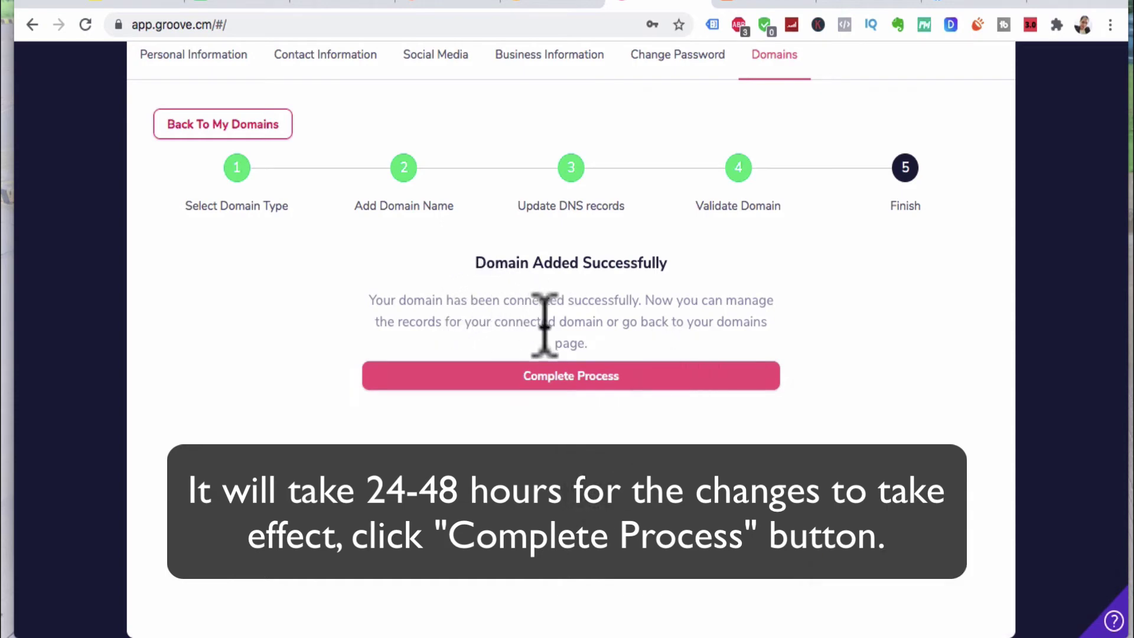
Complete the domain-adding process and validate the DNS records of theunlimitedleads.com from the domains list
left_click(542, 384)
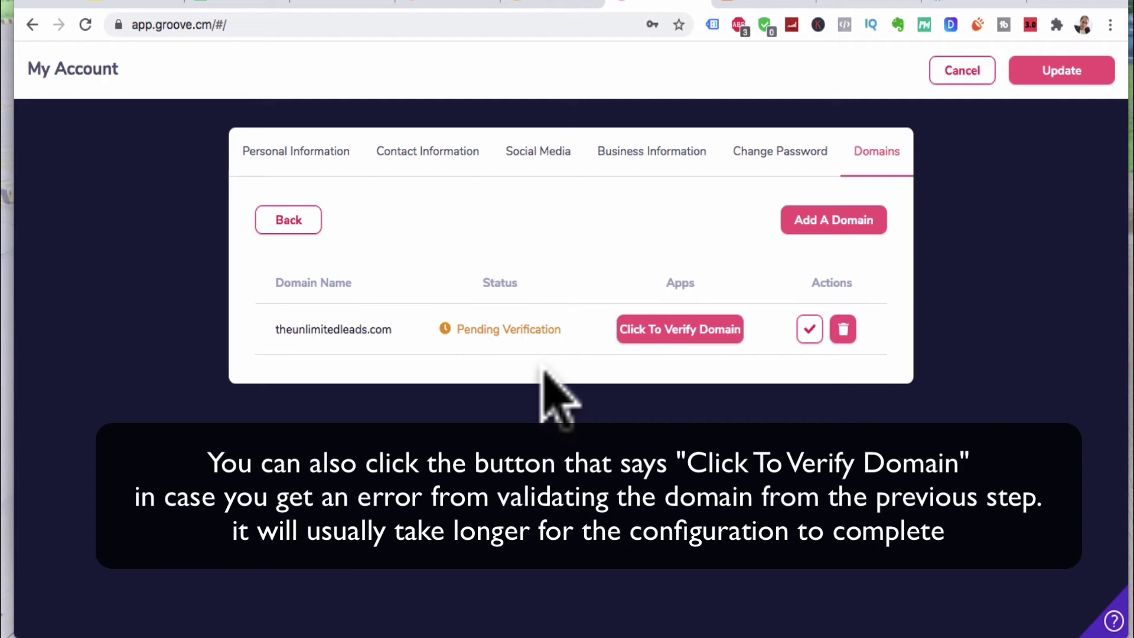
left_click(679, 332)
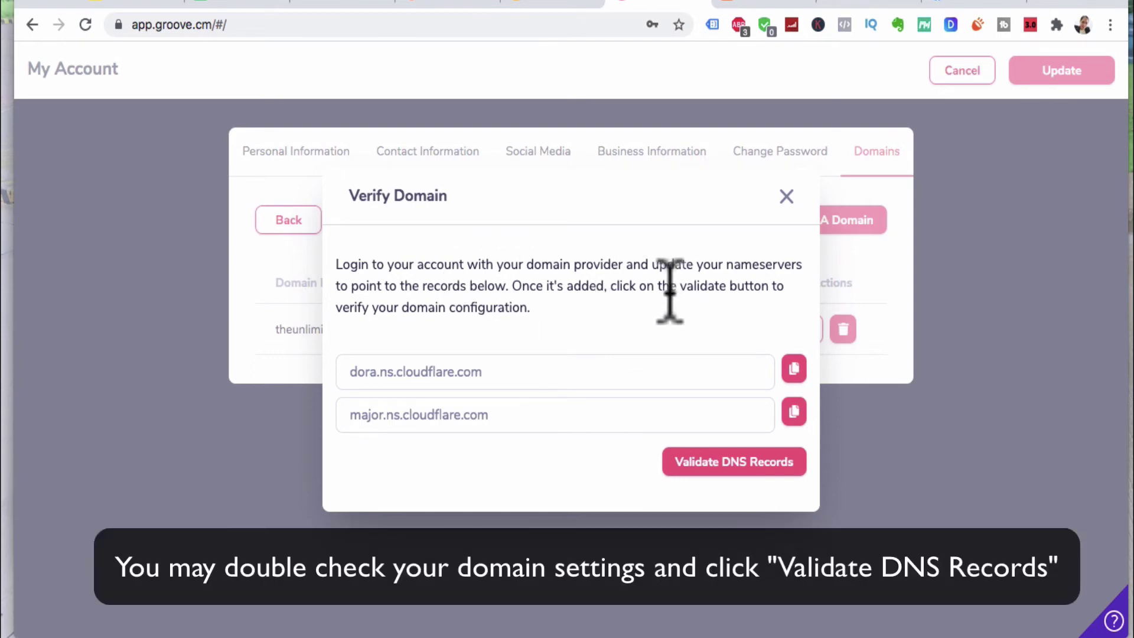
left_click(692, 459)
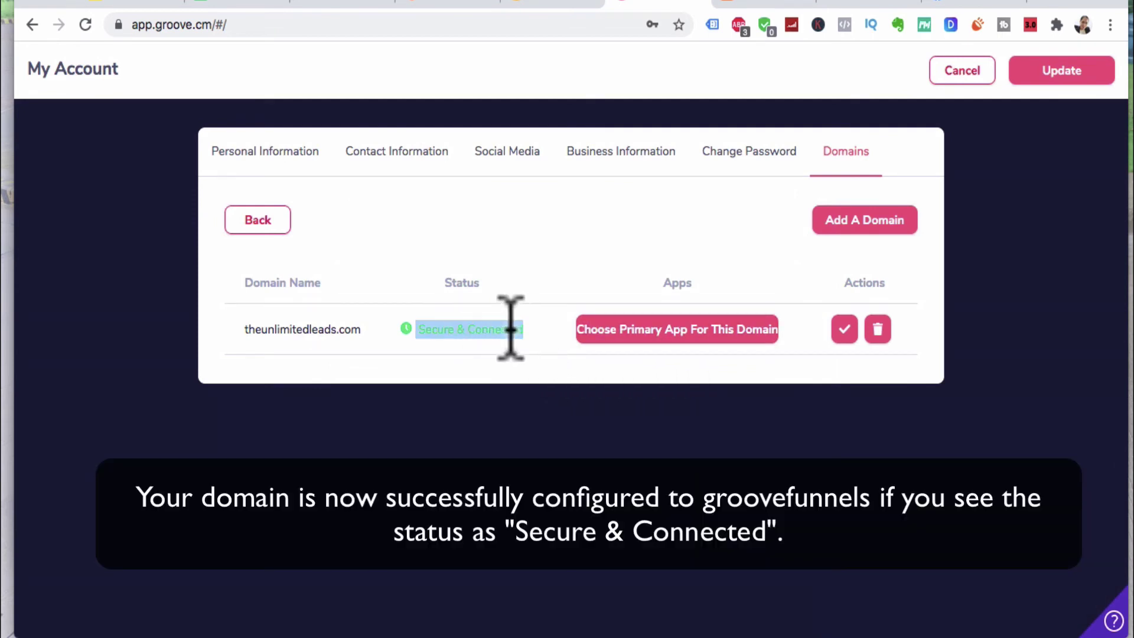
left_click(498, 392)
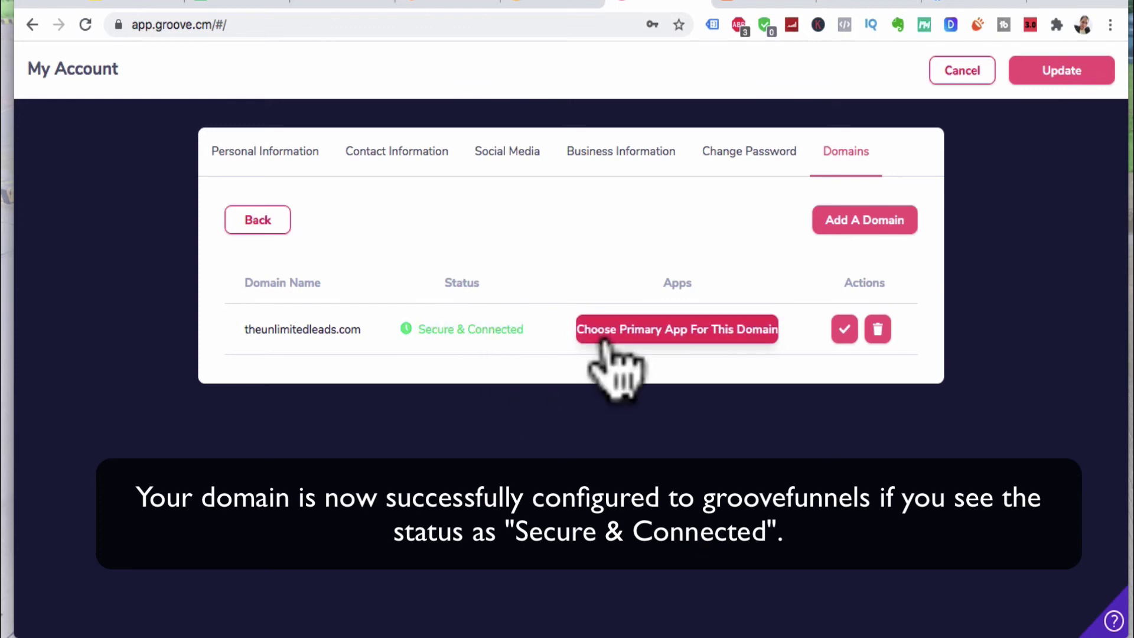
Confirm the connected domain theunlimitedleads.com and review its DNS records before returning to the domains list
left_click(844, 331)
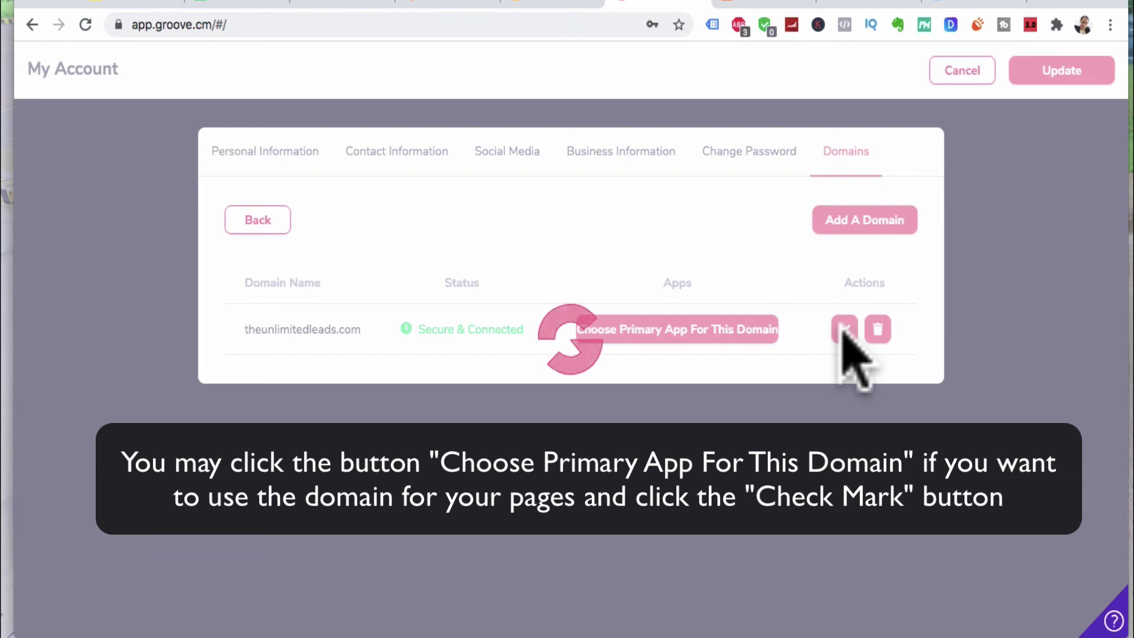
scroll(618, 454, "down", 1)
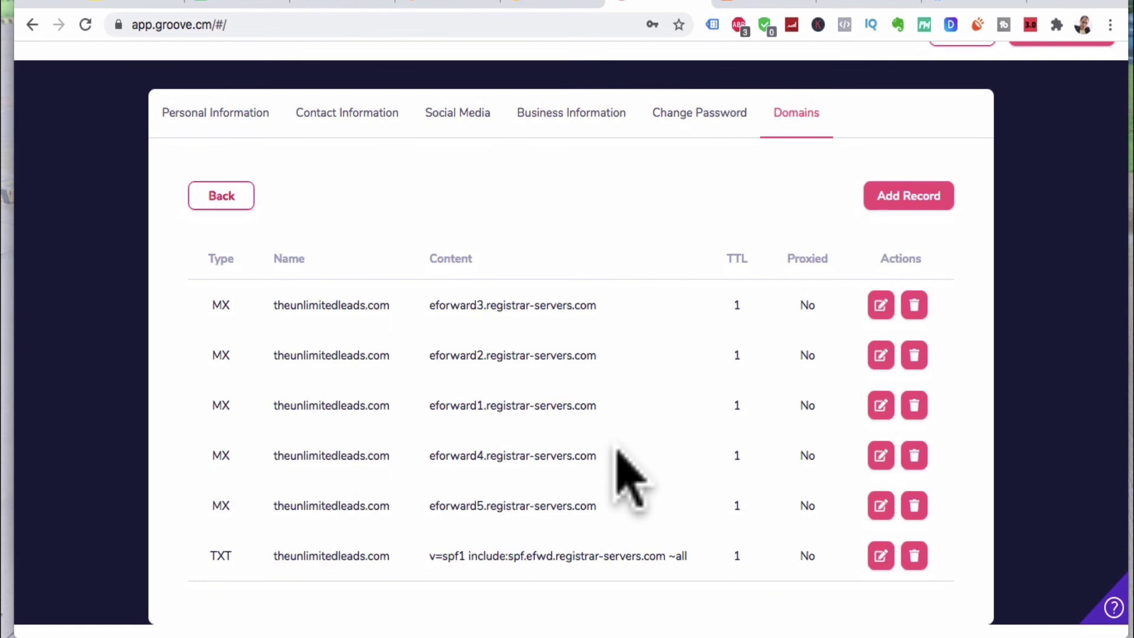
scroll(618, 455, "up", 1)
left_click_drag(215, 313, 688, 569)
left_click(210, 214)
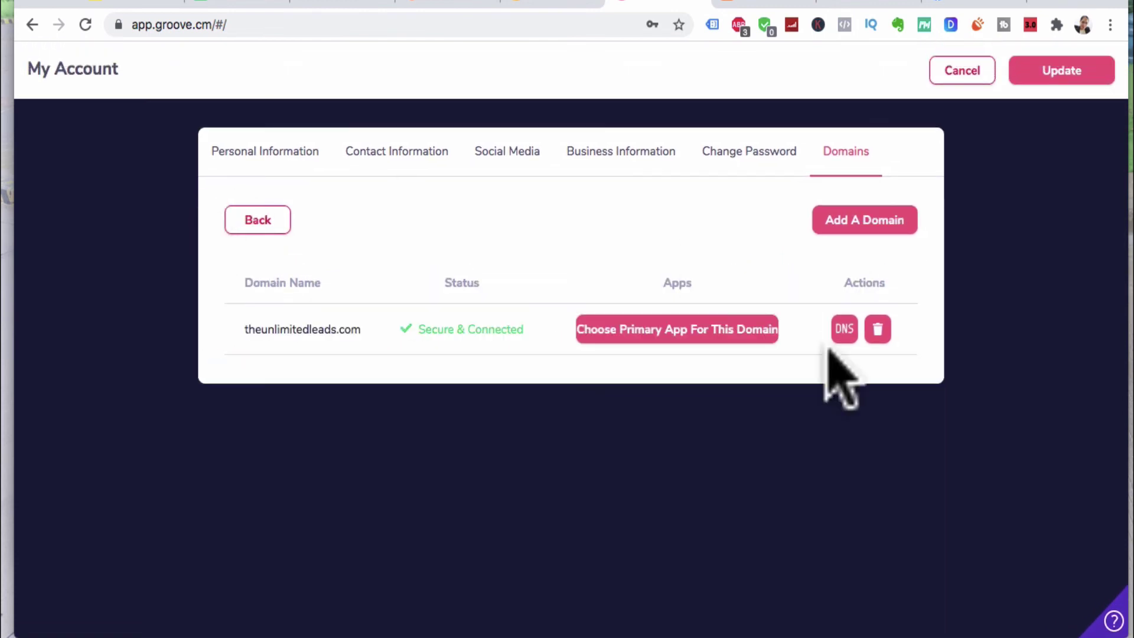
Set GroovePages as the primary app for theunlimitedleads.com and save the choice
left_click(702, 333)
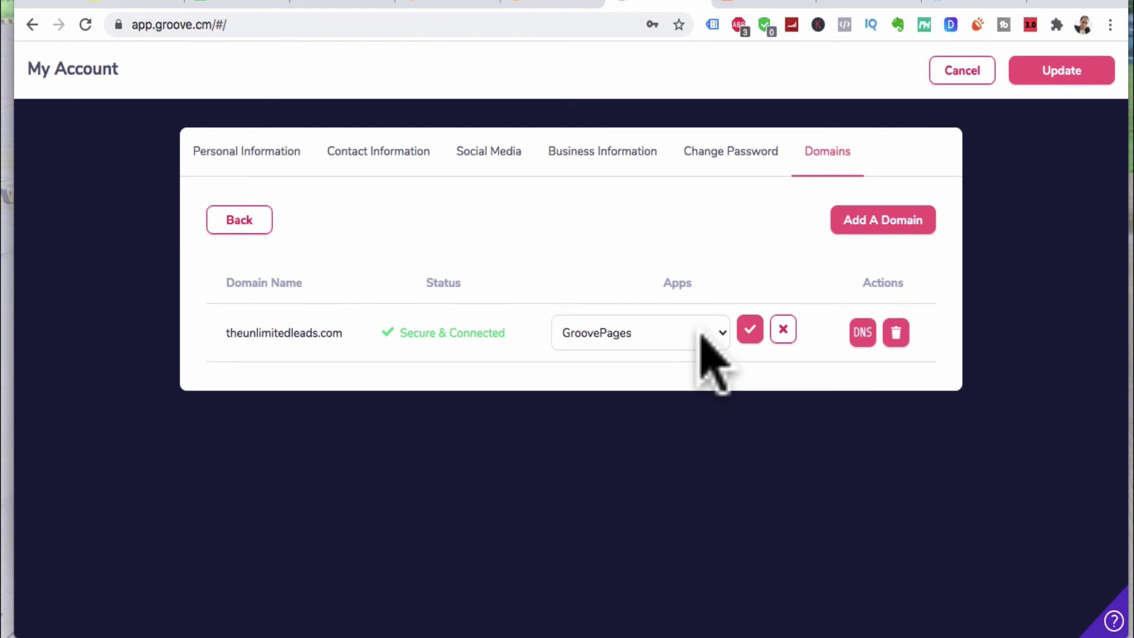
left_click(702, 334)
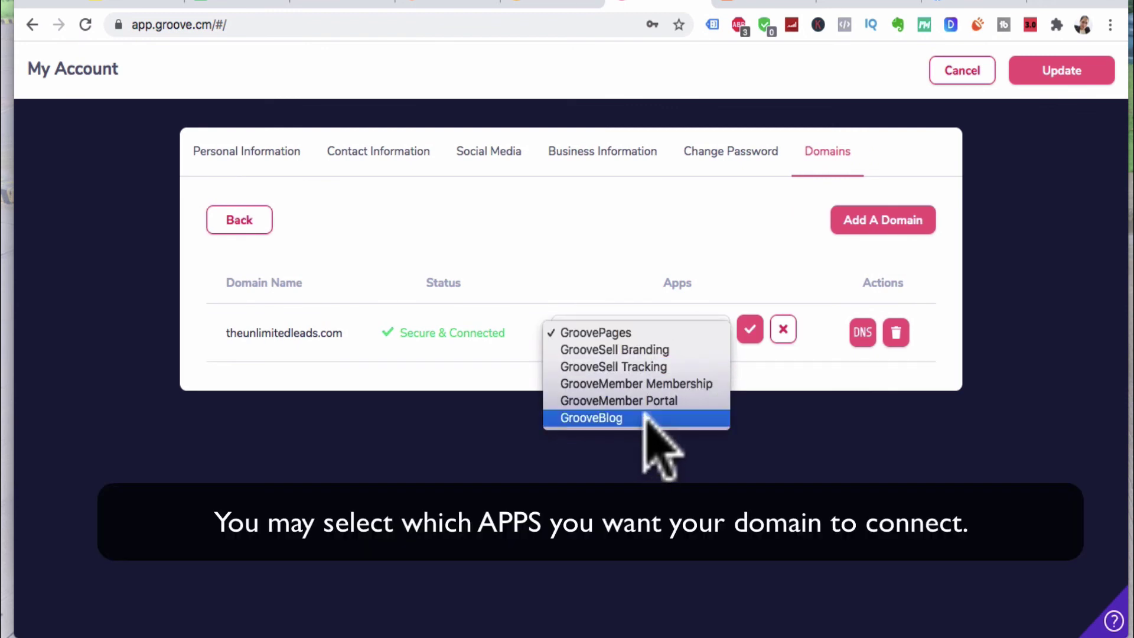
left_click(649, 331)
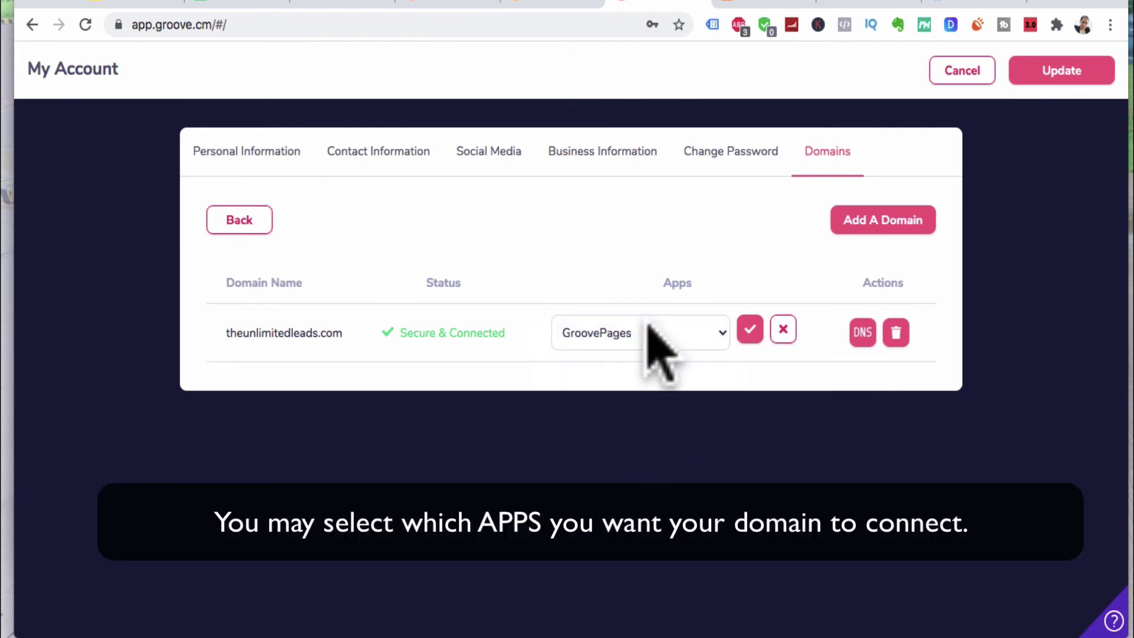
left_click(750, 330)
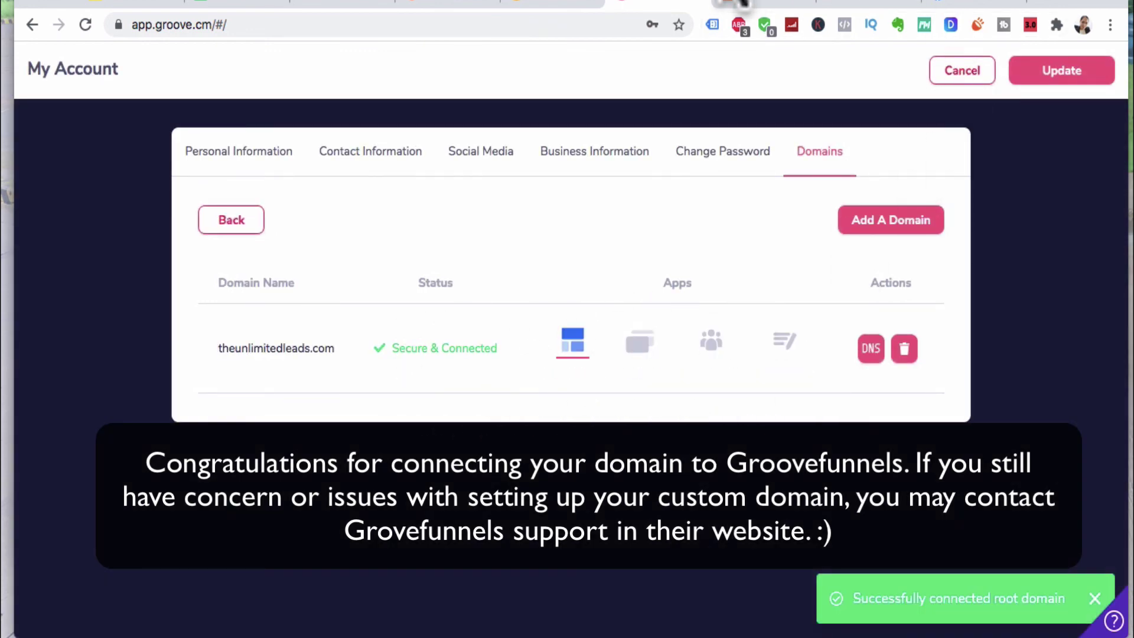
left_click(673, 2)
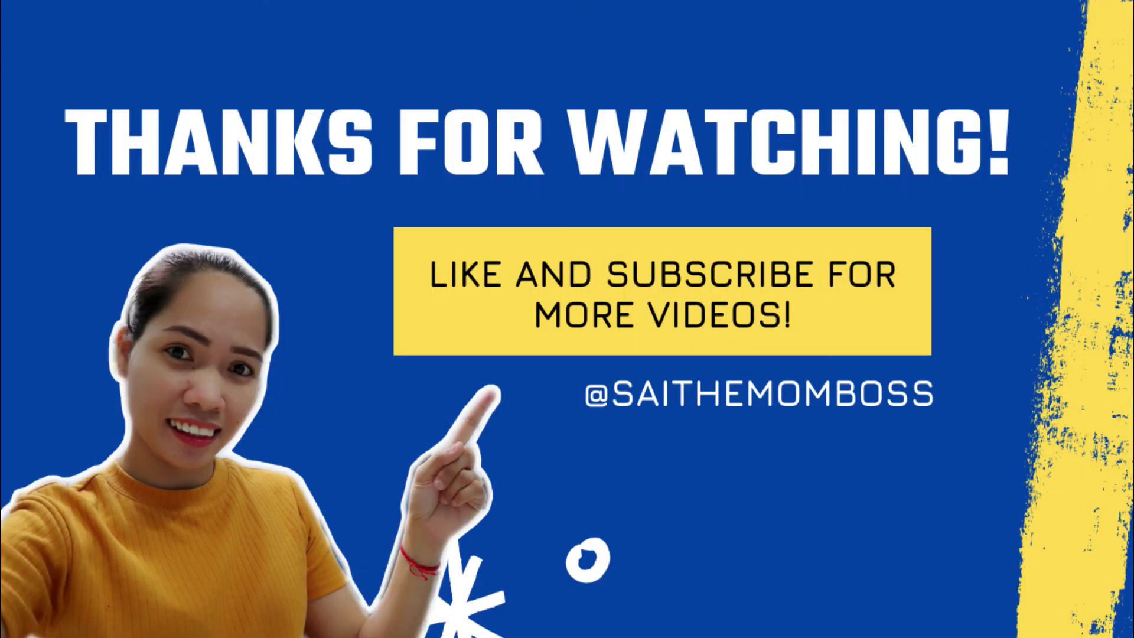